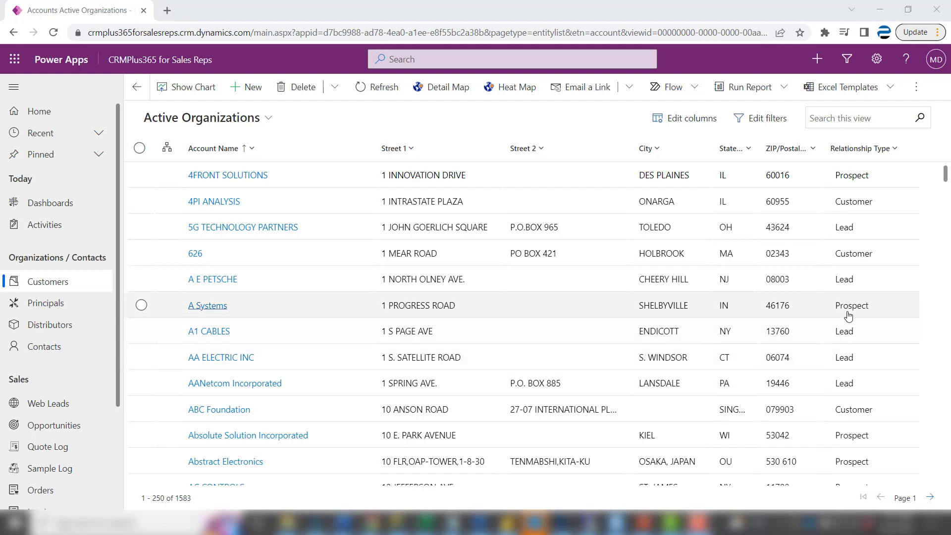
Step: Open the Active Organizations account list on the Maplytics Detail Map
{"action": "left_click", "coordinate": [434, 94]}
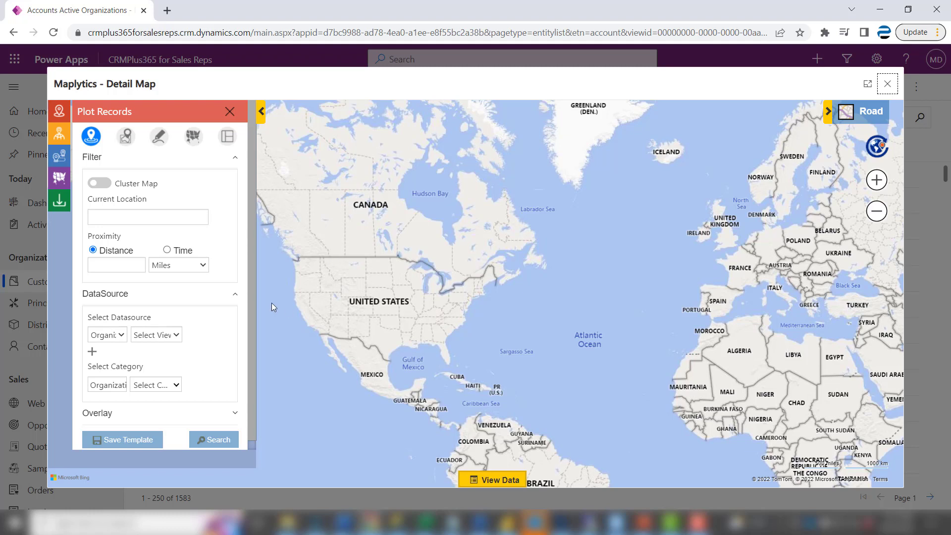
Step: Choose the My Organizations view in Plot Records and plot its accounts on the map
{"action": "left_click", "coordinate": [176, 335]}
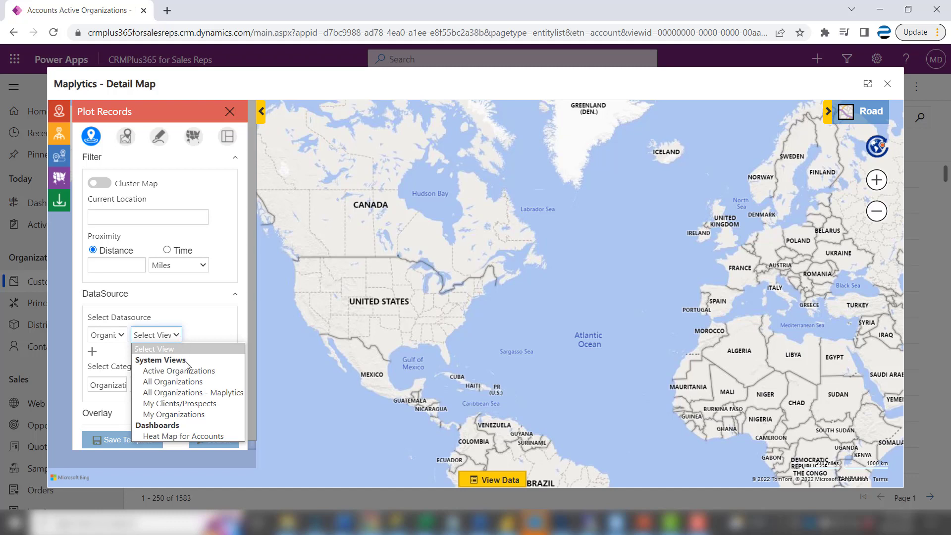
{"action": "left_click", "coordinate": [198, 416]}
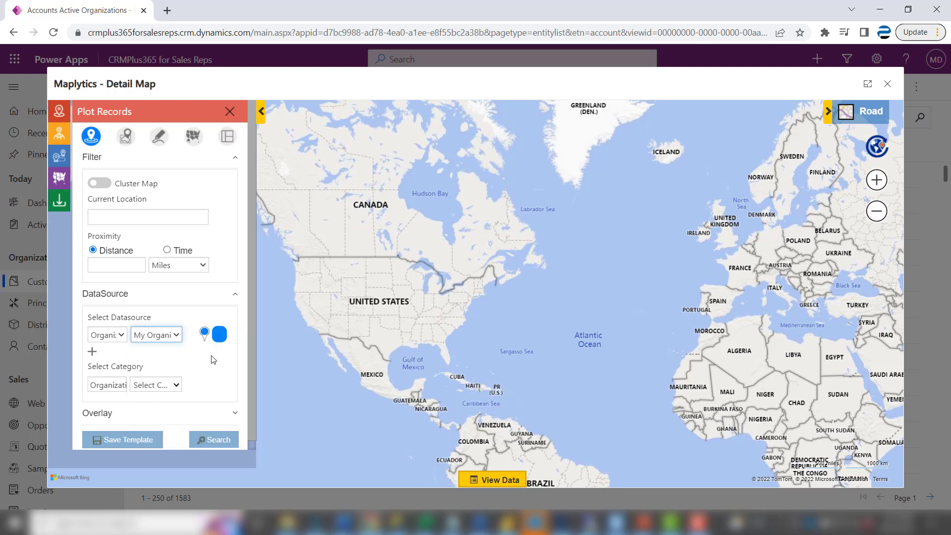
{"action": "left_click", "coordinate": [225, 440]}
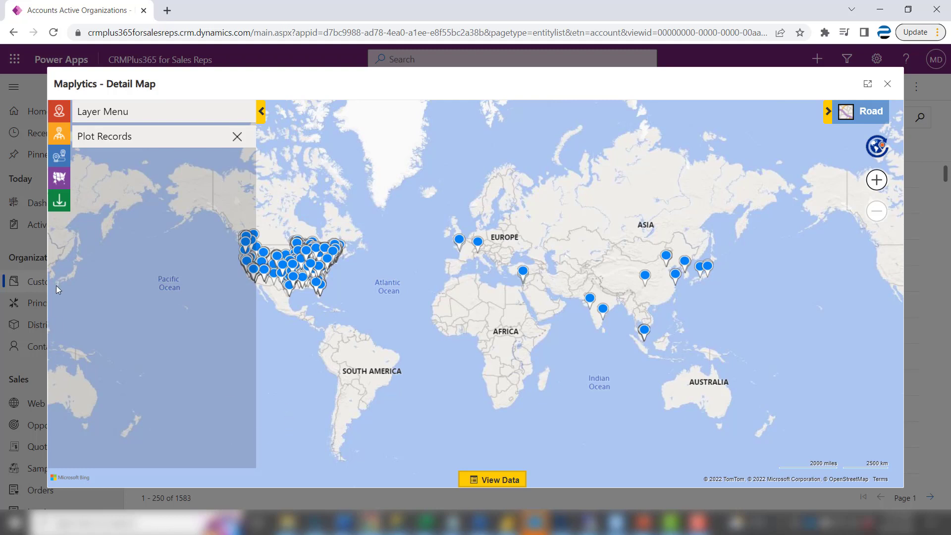
Step: Search around Detroit, Michigan with proximity distances of 25, 50 and 100 miles
{"action": "left_click", "coordinate": [152, 142]}
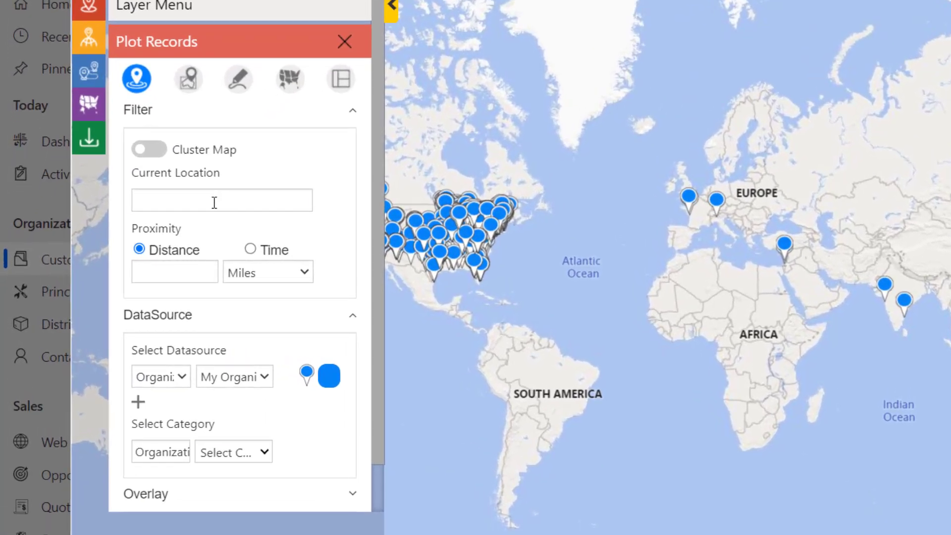
{"action": "left_click", "coordinate": [154, 242]}
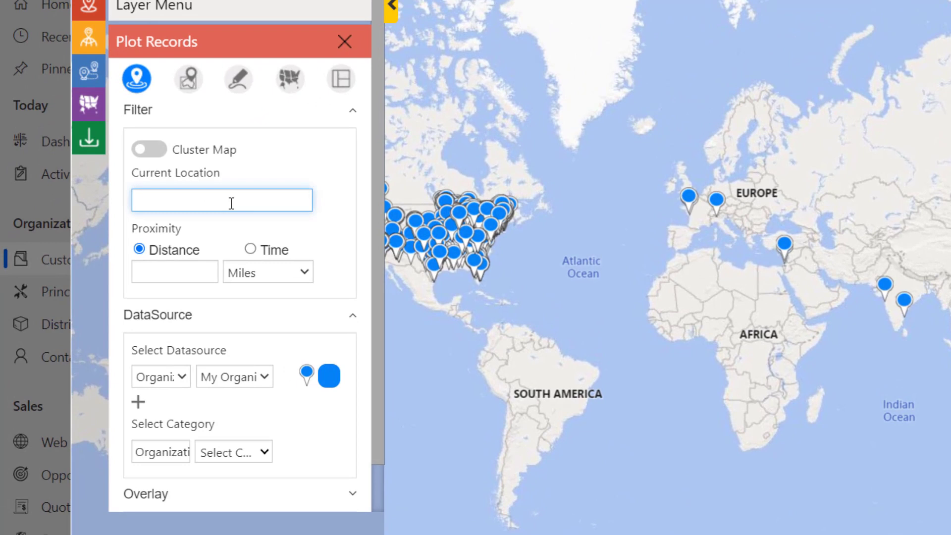
{"action": "type", "text": "Detroit, mi"}
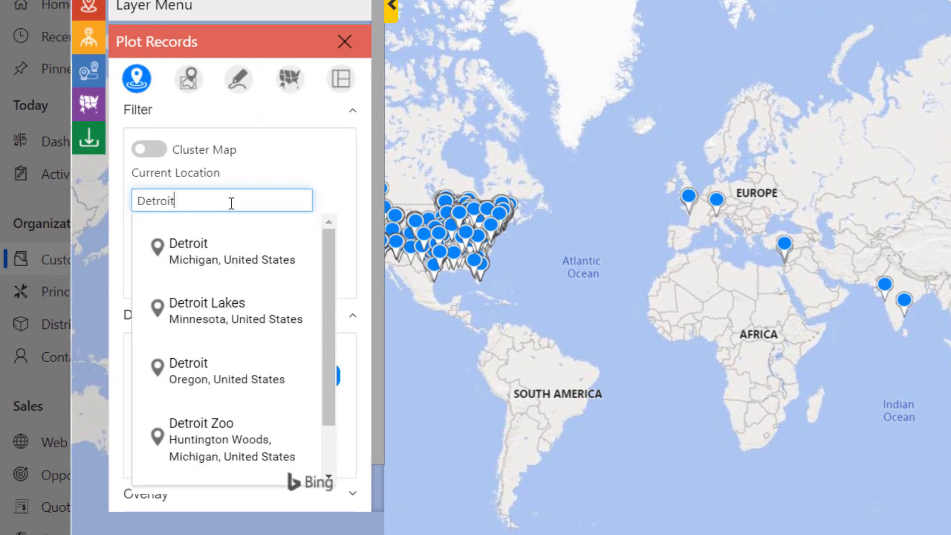
{"action": "left_click", "coordinate": [219, 251]}
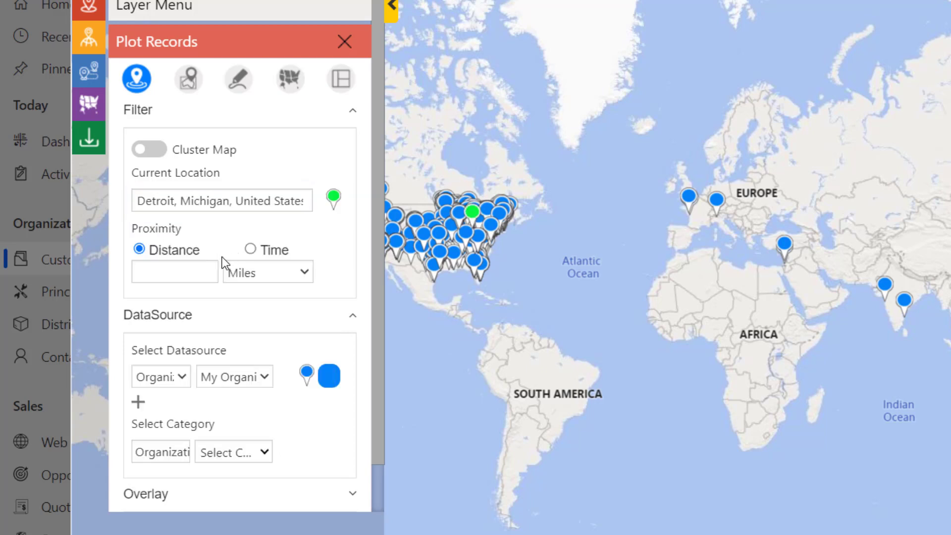
{"action": "left_click", "coordinate": [200, 268]}
{"action": "type", "text": "25"}
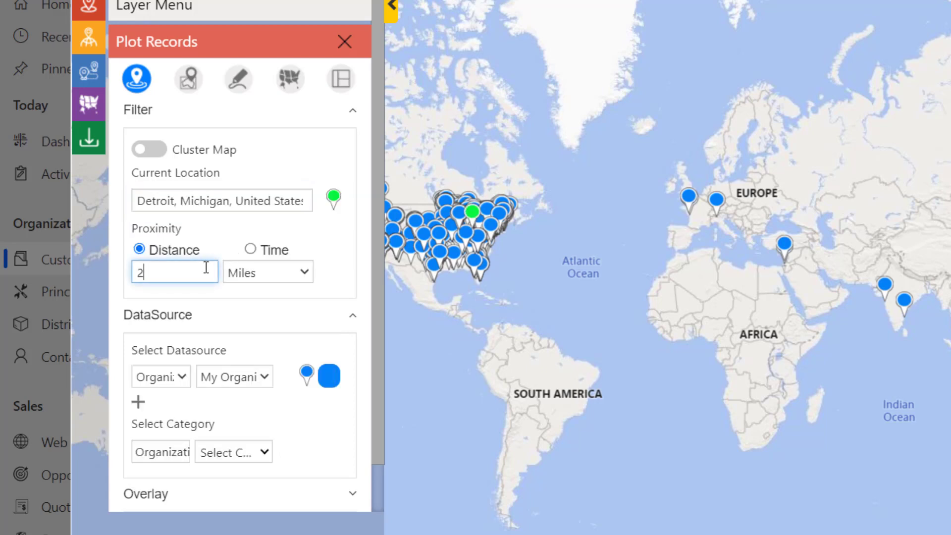
{"action": "type", "text": ",50,100"}
{"action": "scroll", "coordinate": [293, 418], "scroll_direction": "down", "scroll_amount": 3}
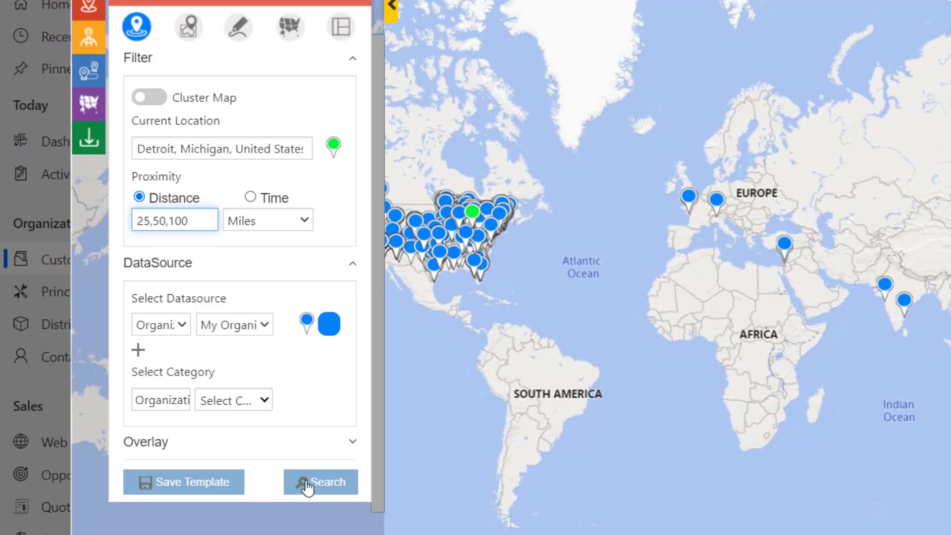
{"action": "left_click", "coordinate": [308, 484]}
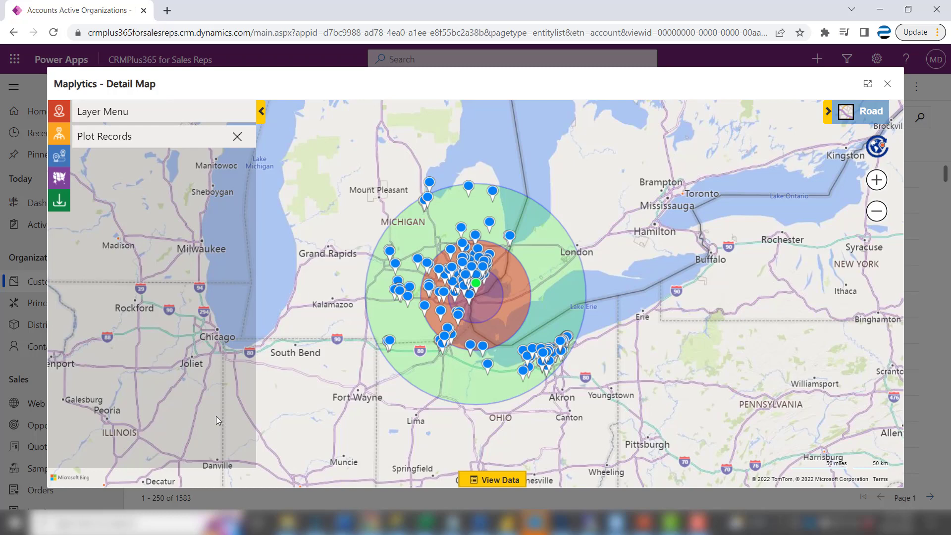
Step: Choose Relationship Type as the pin category and replot the map
{"action": "scroll", "coordinate": [185, 376], "scroll_direction": "down", "scroll_amount": 1}
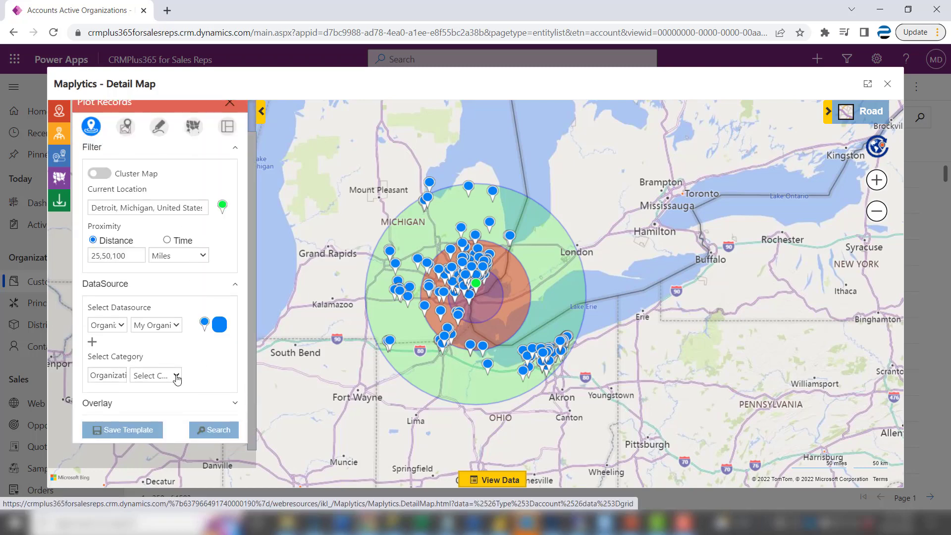
{"action": "left_click", "coordinate": [176, 376]}
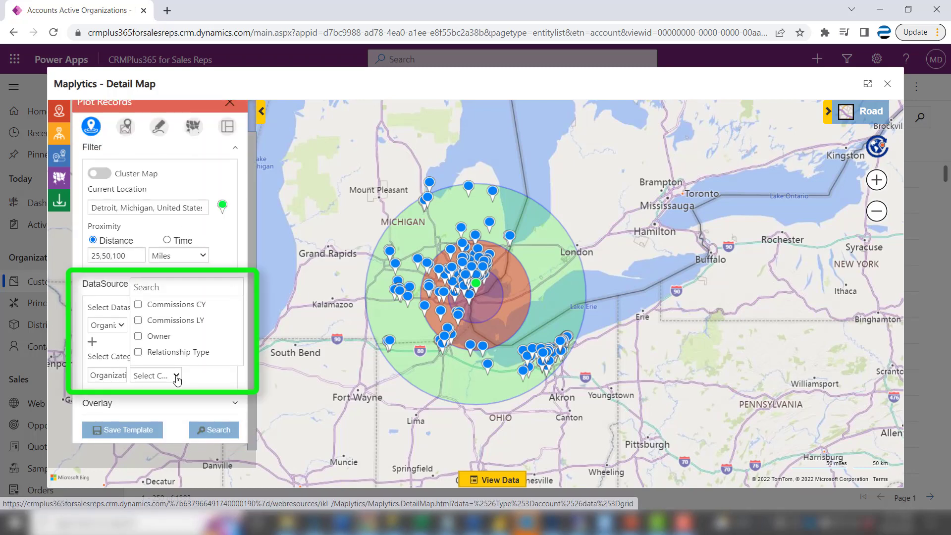
{"action": "left_click", "coordinate": [138, 352]}
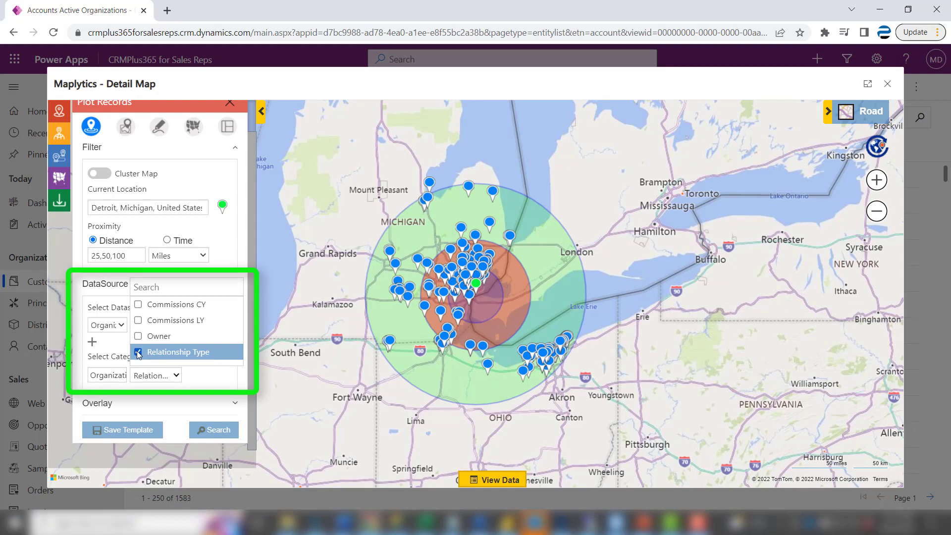
{"action": "left_click", "coordinate": [214, 431]}
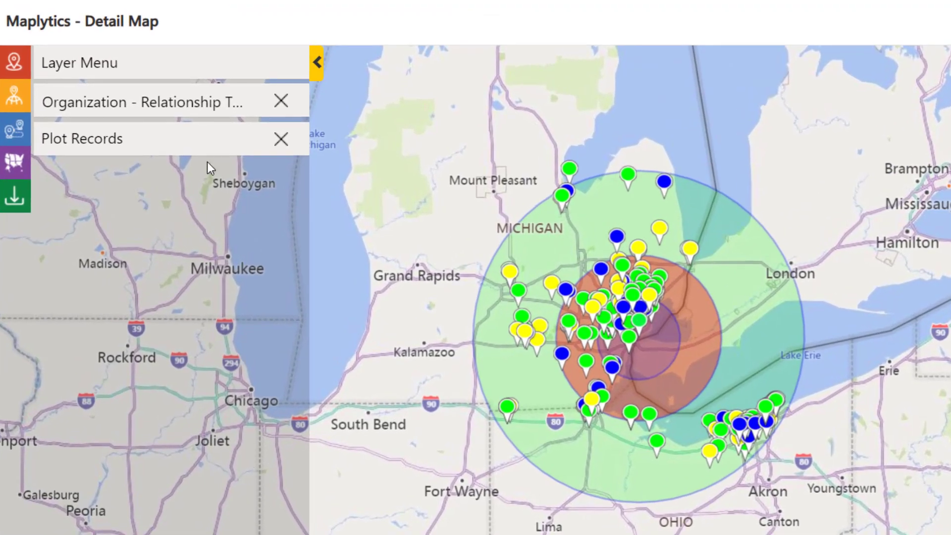
Step: Uncheck Lead and Prospect in the Relationship Type layer, leaving only Customer pins
{"action": "left_click", "coordinate": [125, 113]}
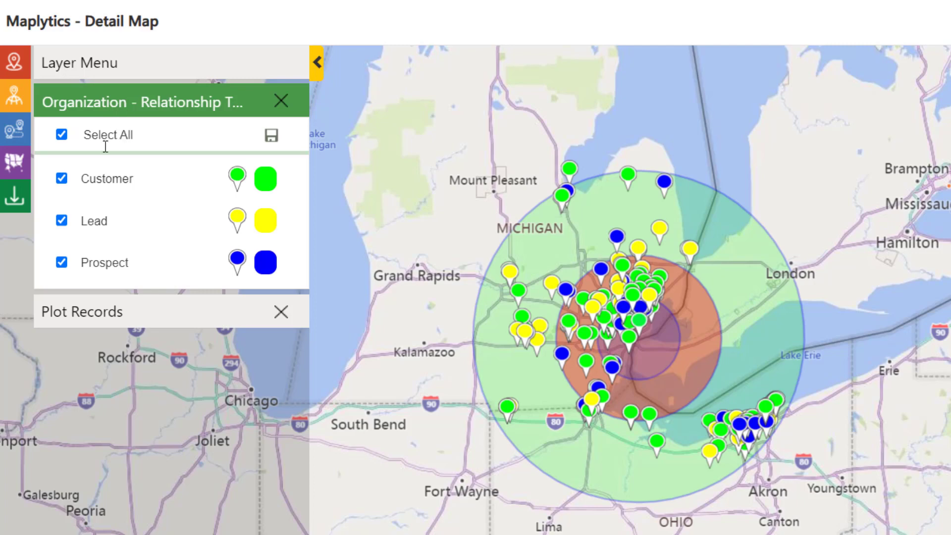
{"action": "left_click", "coordinate": [61, 220]}
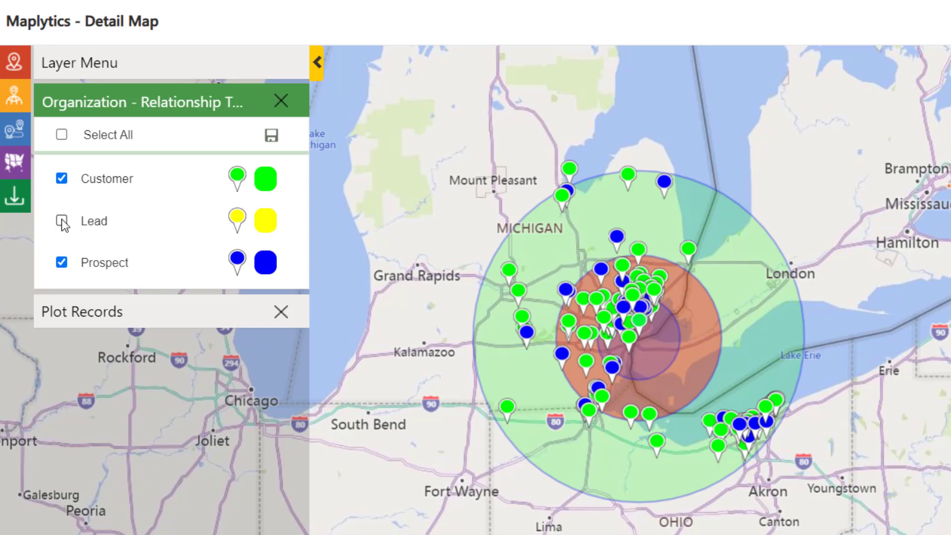
{"action": "left_click", "coordinate": [62, 262]}
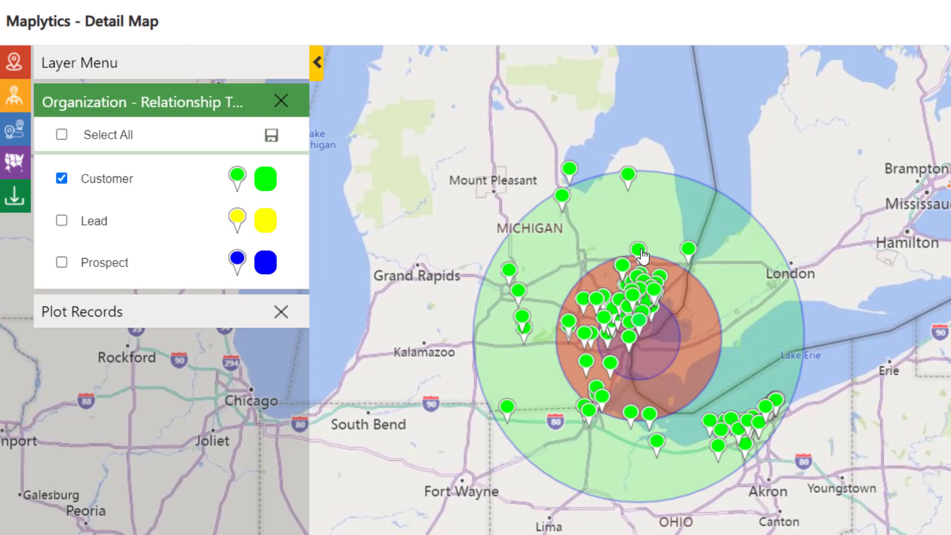
{"action": "mouse_move", "coordinate": [641, 258]}
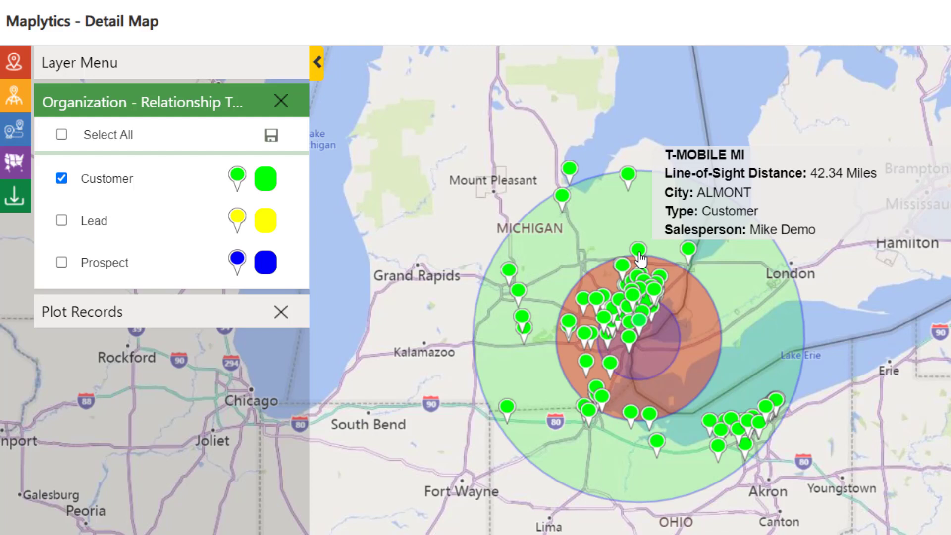
{"action": "mouse_move", "coordinate": [690, 256]}
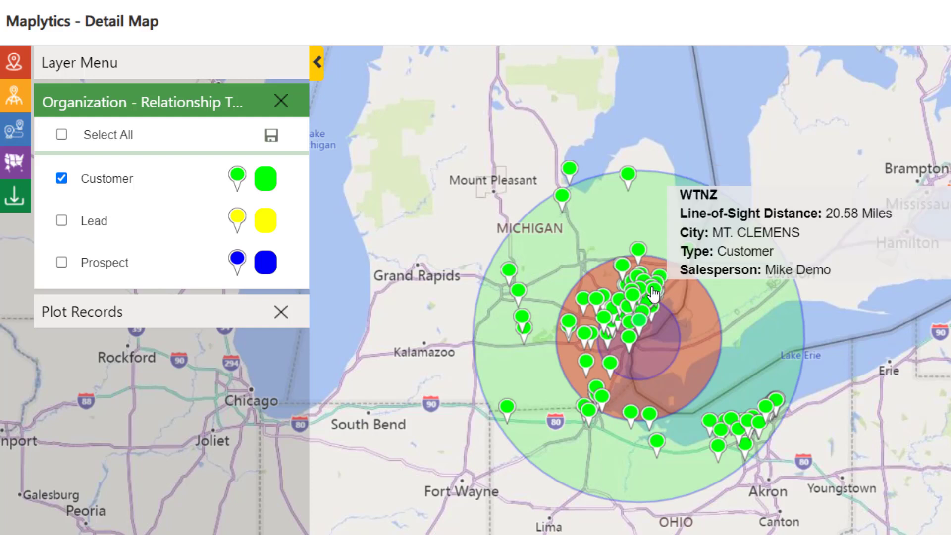
{"action": "mouse_move", "coordinate": [634, 294]}
{"action": "mouse_move", "coordinate": [612, 329]}
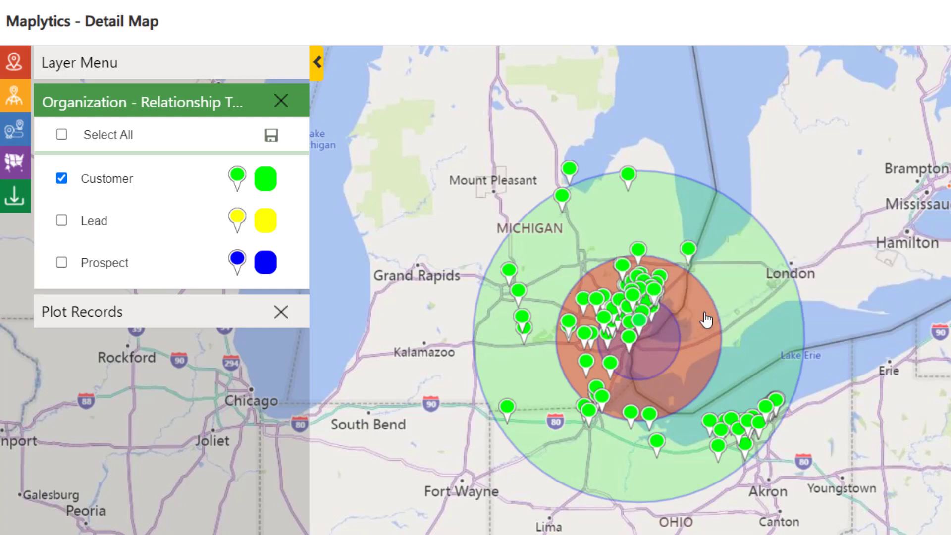
{"action": "left_click", "coordinate": [111, 318]}
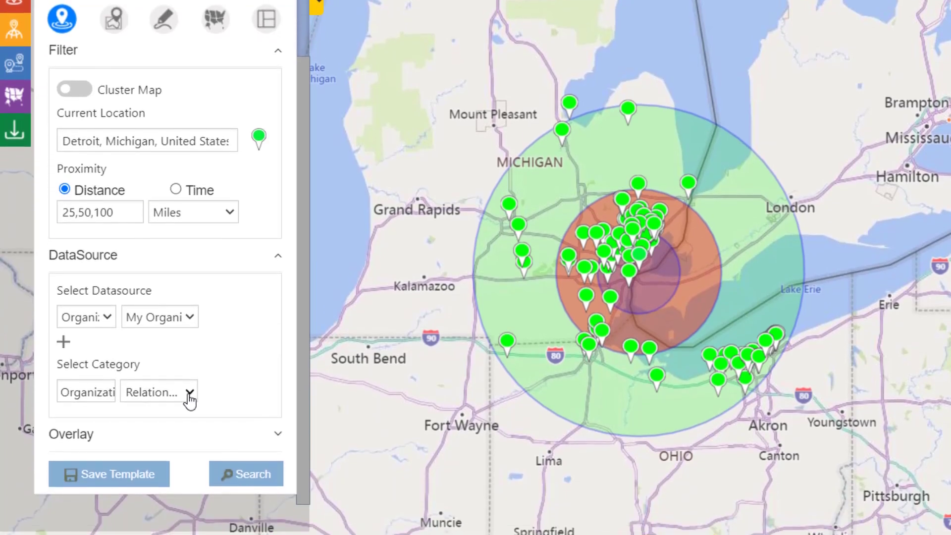
{"action": "left_click", "coordinate": [190, 389]}
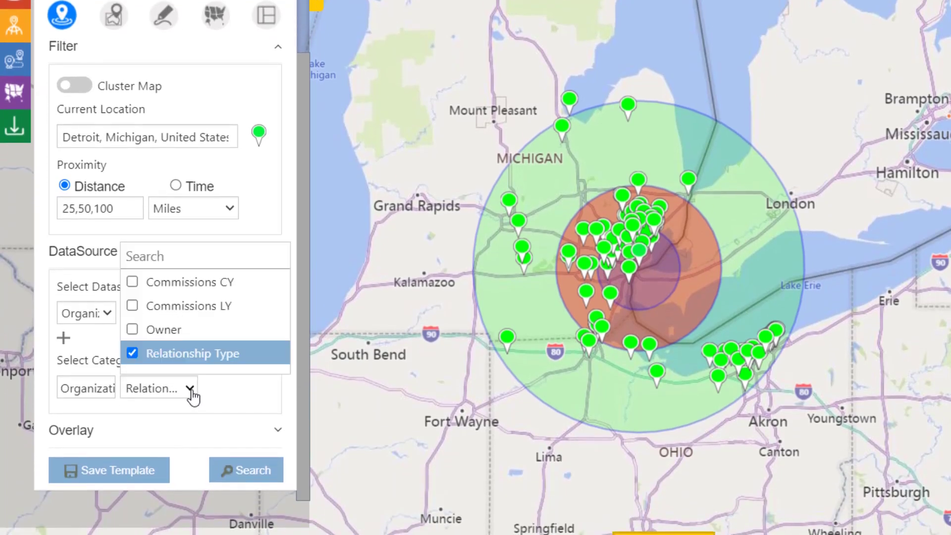
{"action": "left_click", "coordinate": [130, 353]}
{"action": "left_click", "coordinate": [133, 284]}
{"action": "left_click", "coordinate": [253, 472]}
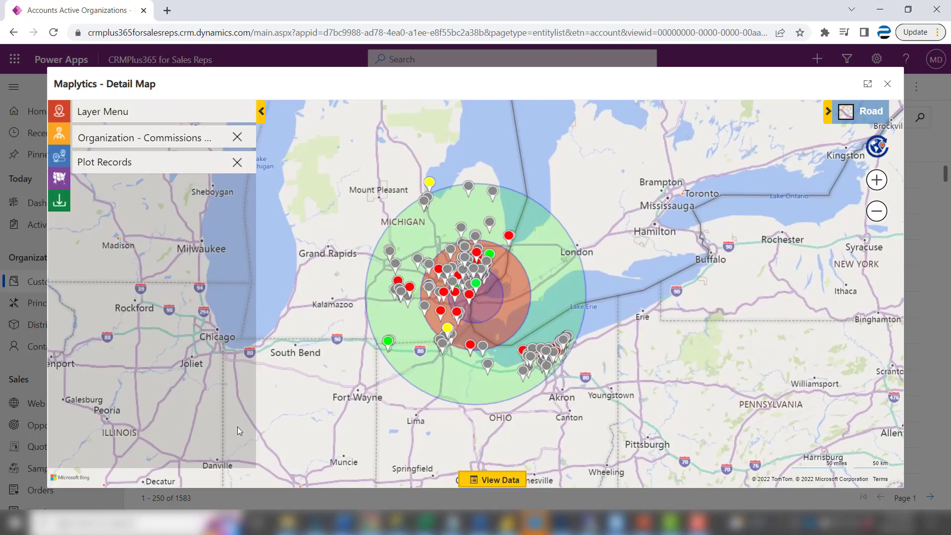
Step: Uncheck Blank and 0 - 1000 in the Commissions layer, then zoom in on Detroit
{"action": "left_click", "coordinate": [187, 141]}
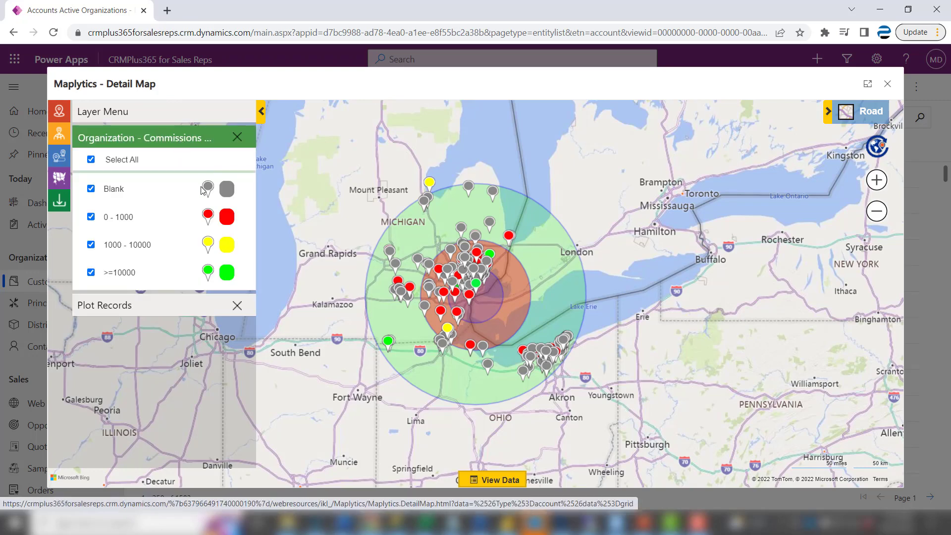
{"action": "left_click", "coordinate": [90, 188]}
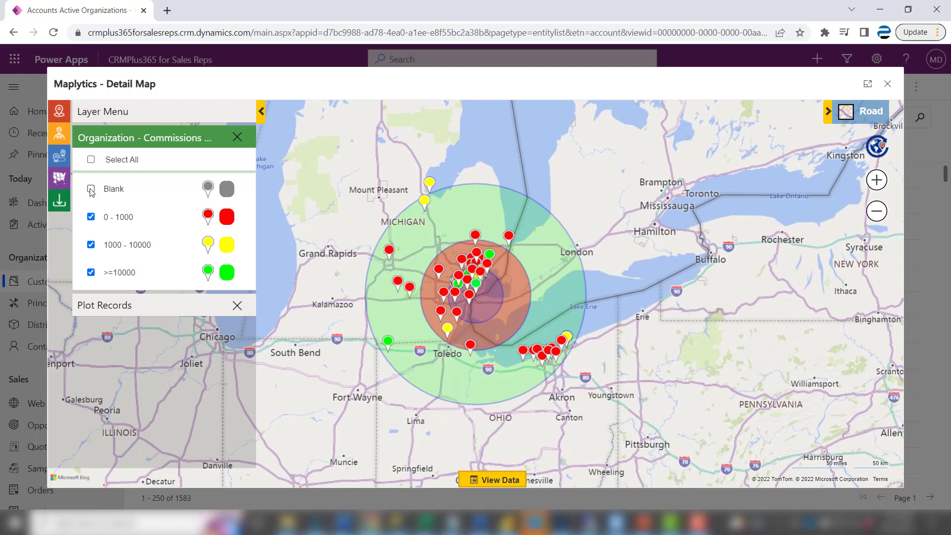
{"action": "left_click", "coordinate": [90, 218]}
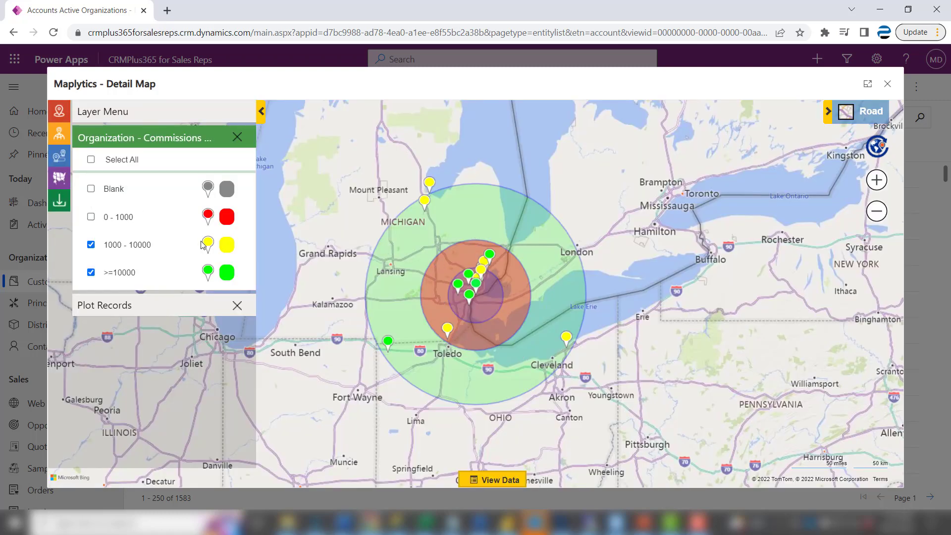
{"action": "scroll", "coordinate": [476, 292], "scroll_direction": "up", "scroll_amount": 3}
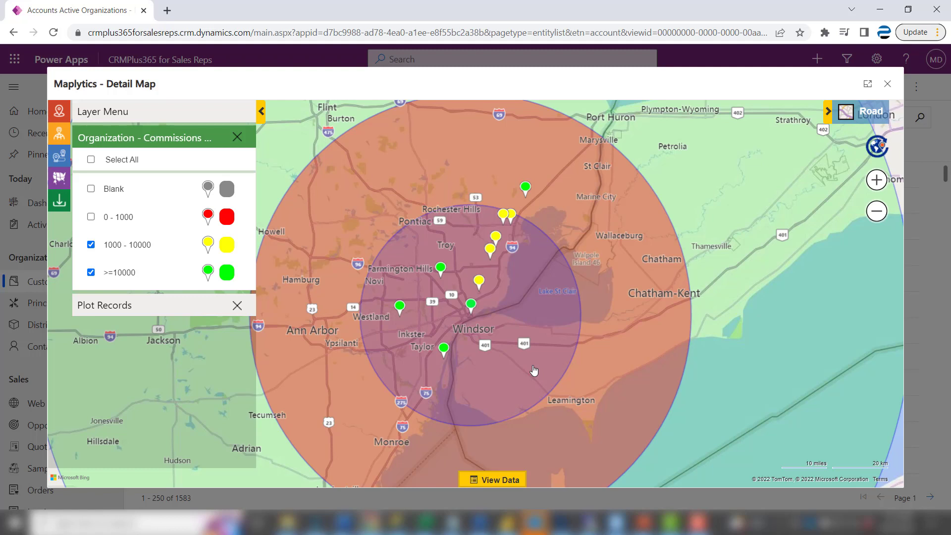
{"action": "mouse_move", "coordinate": [444, 350]}
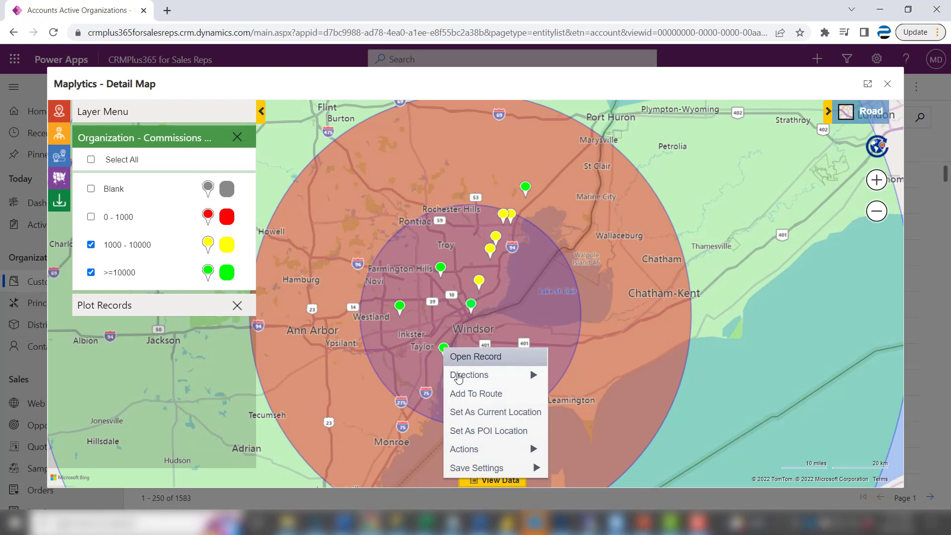
Step: Start the route at Veda Operations and add Sarnoff Corp. and LUMENTECH as stops
{"action": "left_click", "coordinate": [474, 394]}
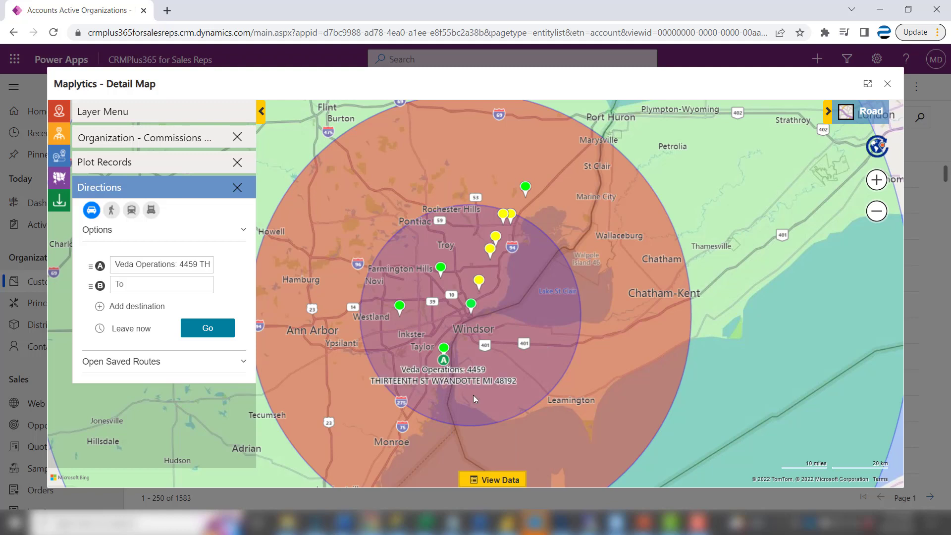
{"action": "right_click", "coordinate": [402, 310]}
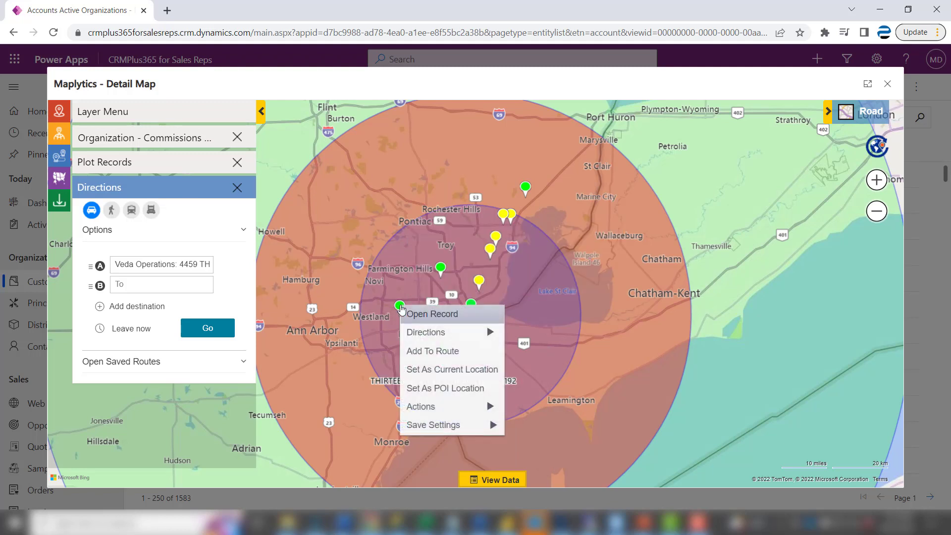
{"action": "left_click", "coordinate": [425, 351]}
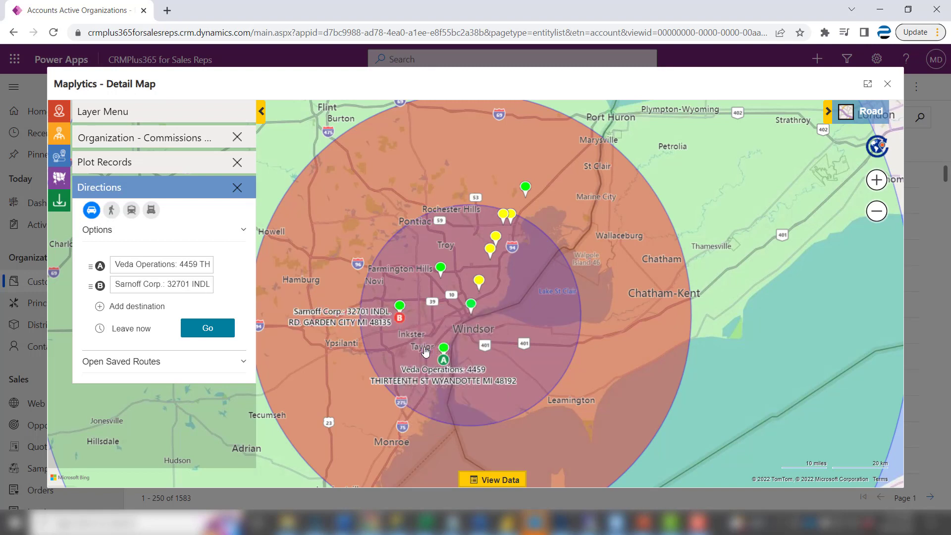
{"action": "right_click", "coordinate": [439, 270]}
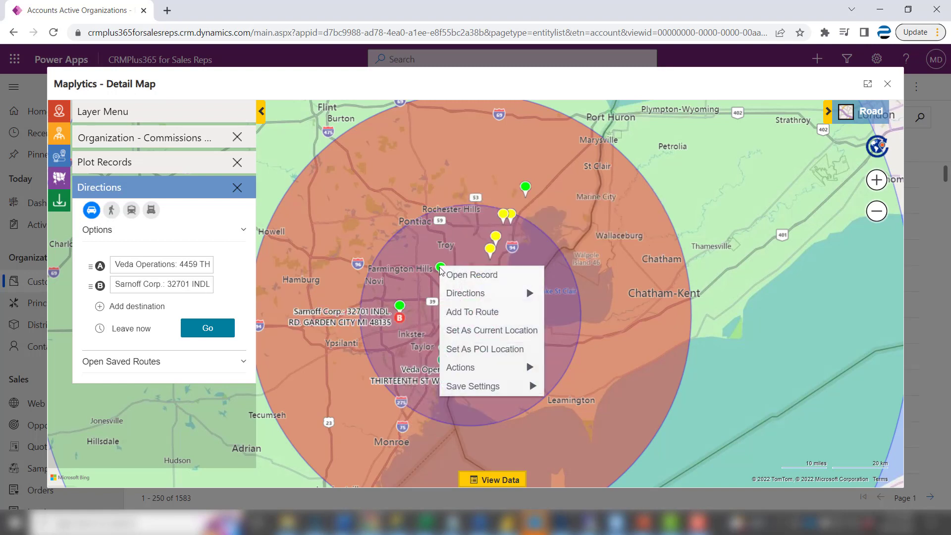
{"action": "left_click", "coordinate": [466, 312]}
Step: Add the Detroit stop, SMART CARD SOLUTIONS and MM Tech, then calculate the driving directions
{"action": "right_click", "coordinate": [470, 305]}
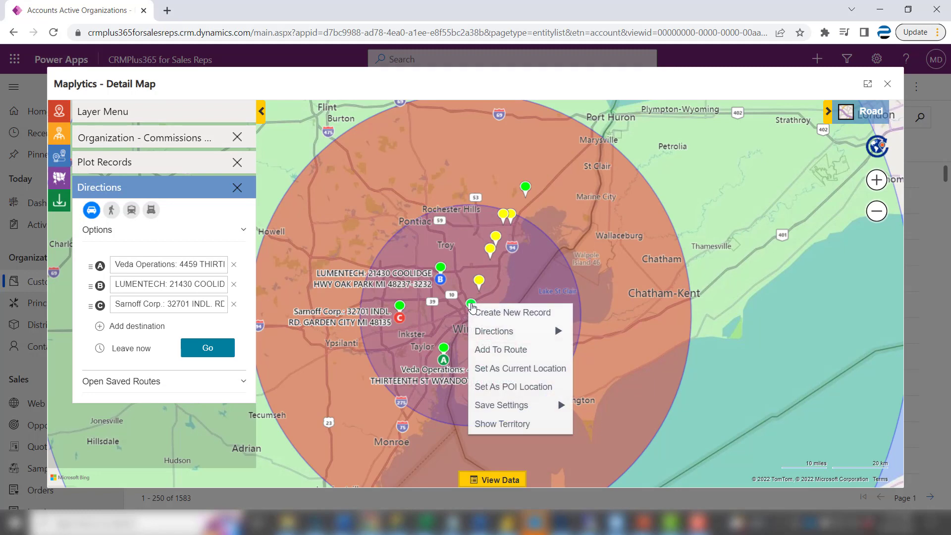
{"action": "left_click", "coordinate": [501, 350]}
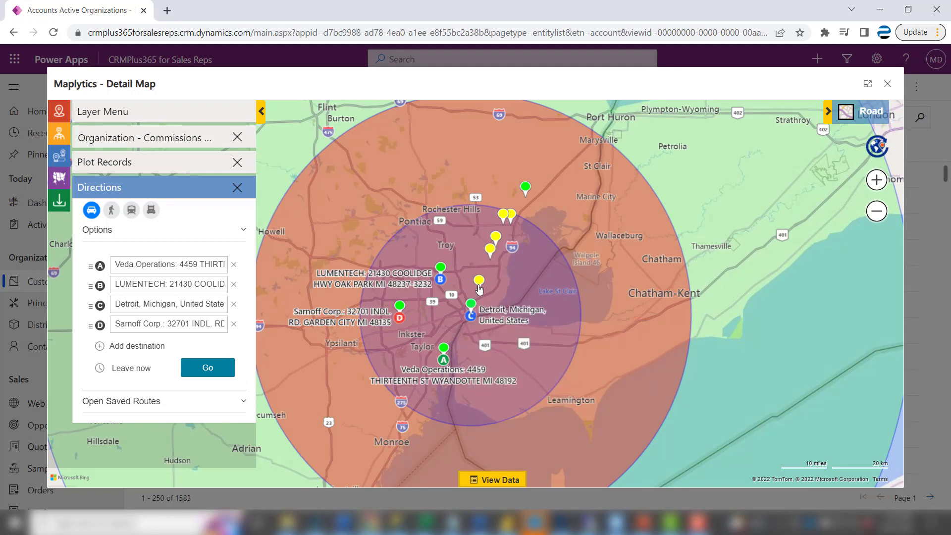
{"action": "right_click", "coordinate": [496, 237]}
{"action": "left_click", "coordinate": [527, 281]}
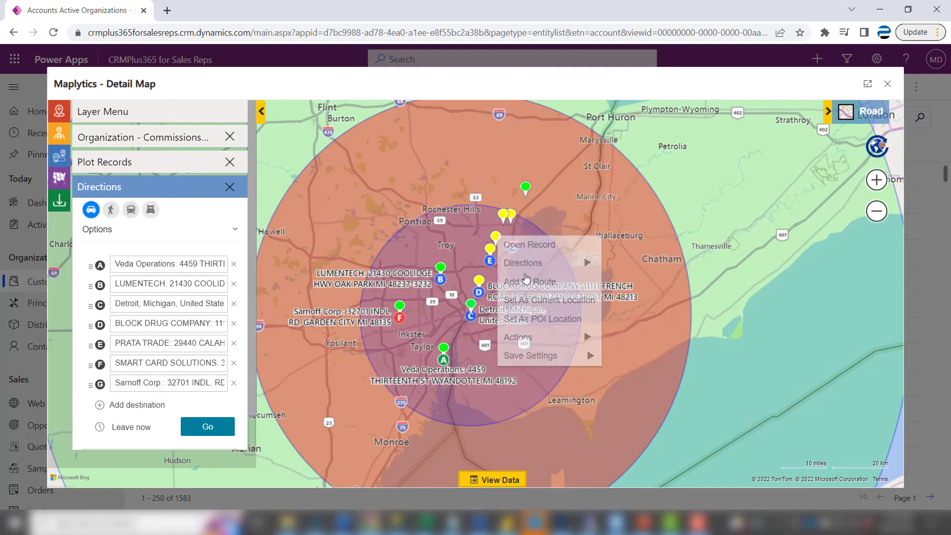
{"action": "right_click", "coordinate": [512, 214]}
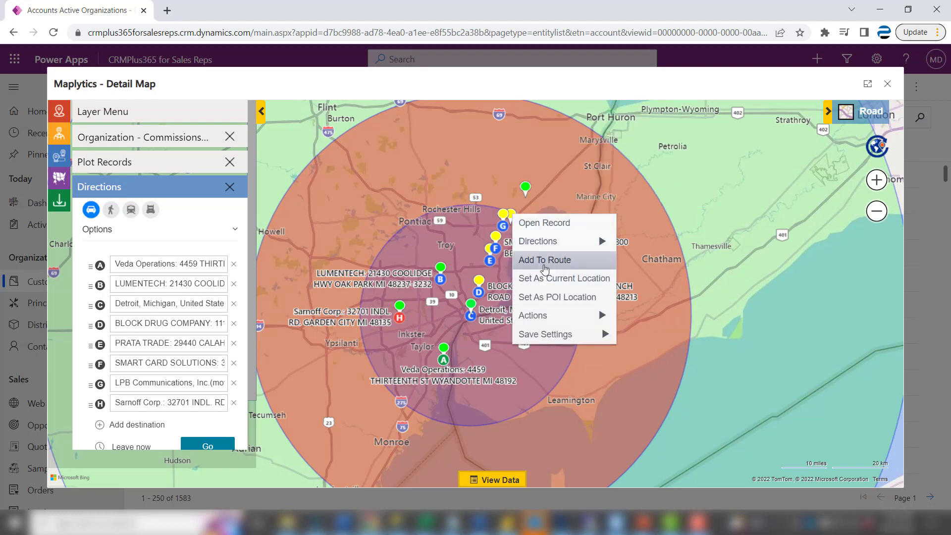
{"action": "left_click", "coordinate": [543, 259]}
{"action": "scroll", "coordinate": [180, 350], "scroll_direction": "down", "scroll_amount": 3}
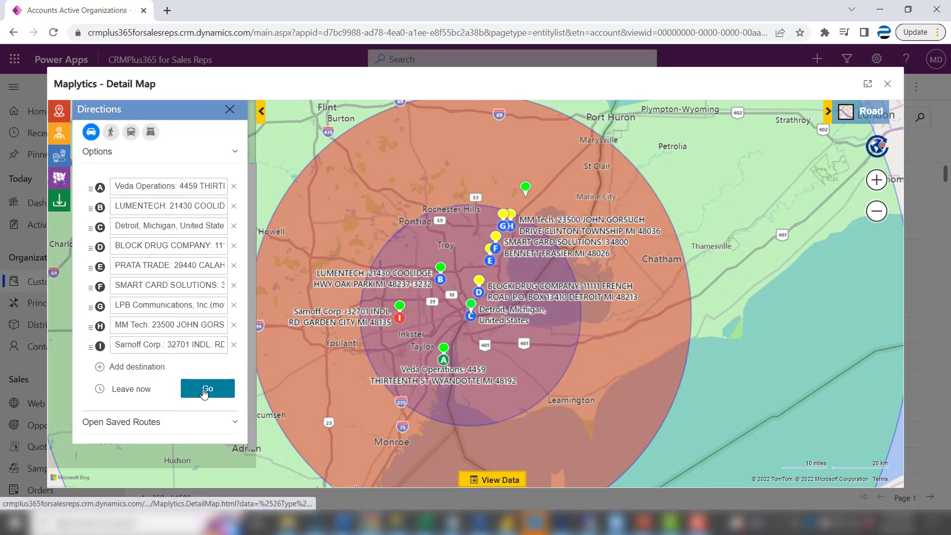
{"action": "left_click", "coordinate": [204, 391]}
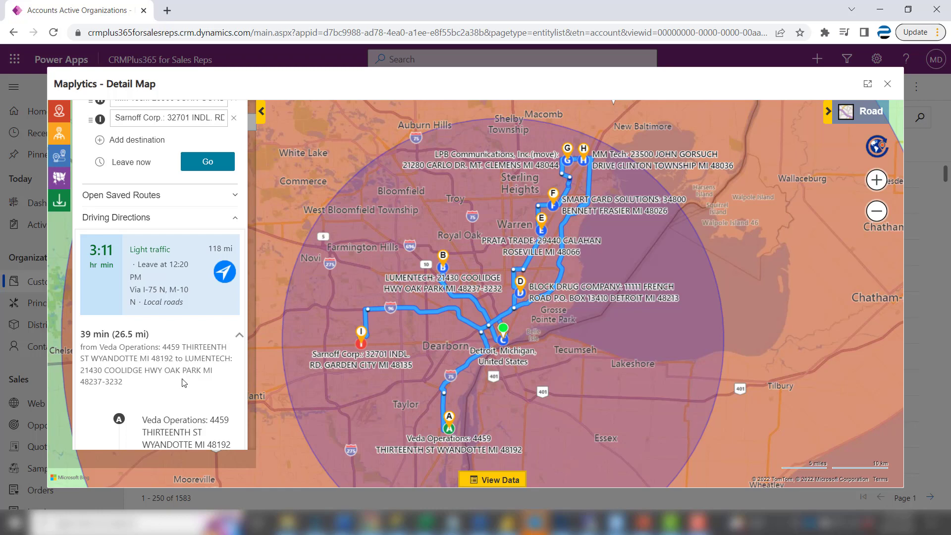
Step: Scroll through the nine-stop driving directions, then back to the top of the panel
{"action": "scroll", "coordinate": [191, 380], "scroll_direction": "down", "scroll_amount": 12}
{"action": "scroll", "coordinate": [193, 380], "scroll_direction": "down", "scroll_amount": 10}
{"action": "left_click_drag", "start_coordinate": [255, 221], "coordinate": [262, 106]}
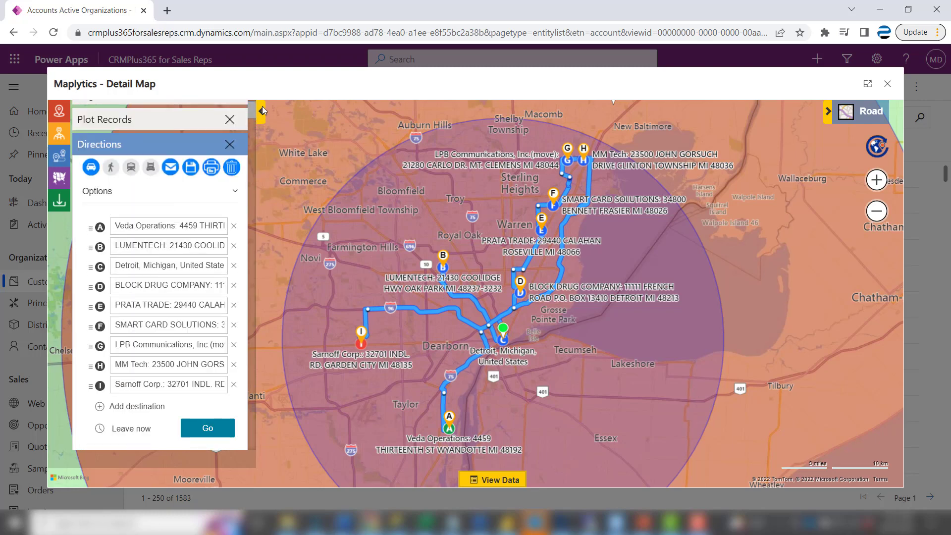
Step: Save the route as new route 'Detroit Trip' dated 25 Aug 2022
{"action": "left_click", "coordinate": [191, 168]}
{"action": "left_click", "coordinate": [413, 268]}
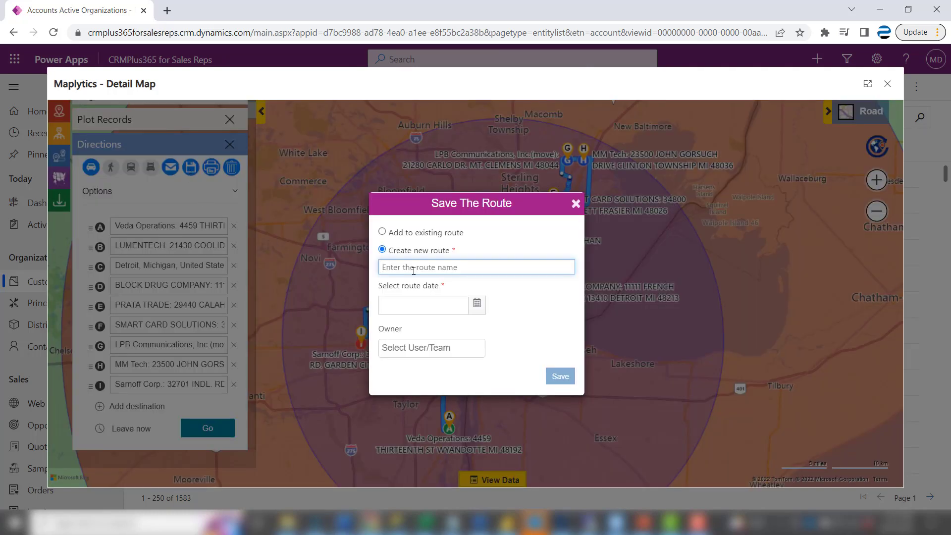
{"action": "type", "text": "Detroit Trip"}
{"action": "key", "text": "Tab"}
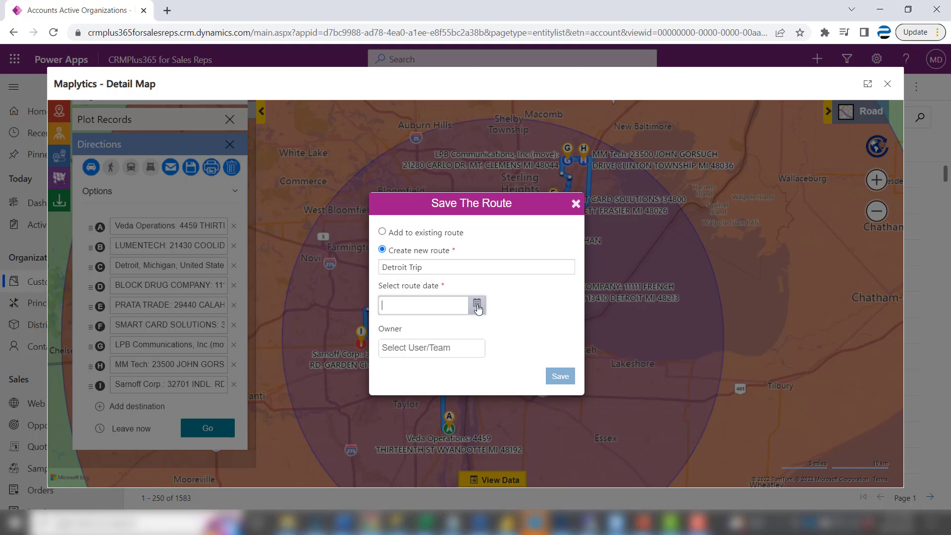
{"action": "left_click", "coordinate": [477, 305]}
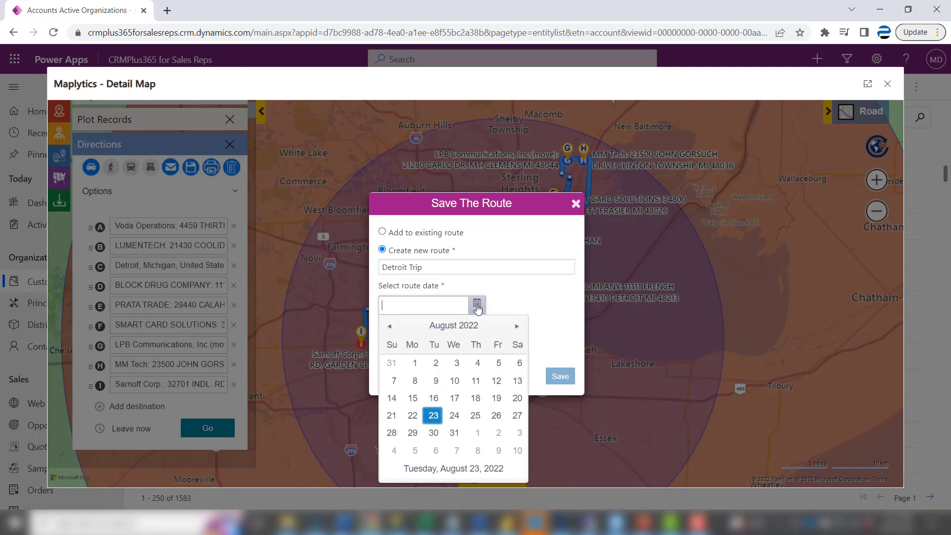
{"action": "left_click", "coordinate": [475, 415]}
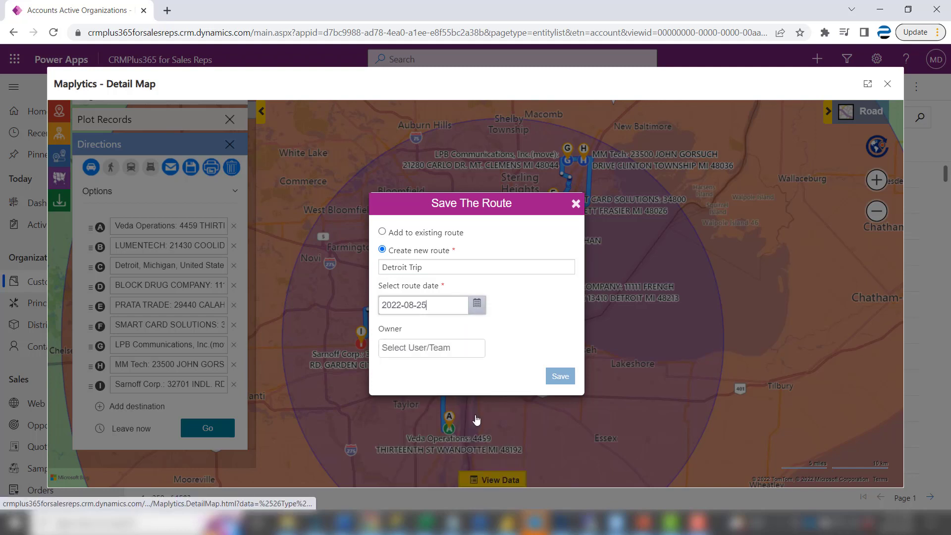
{"action": "left_click", "coordinate": [558, 379]}
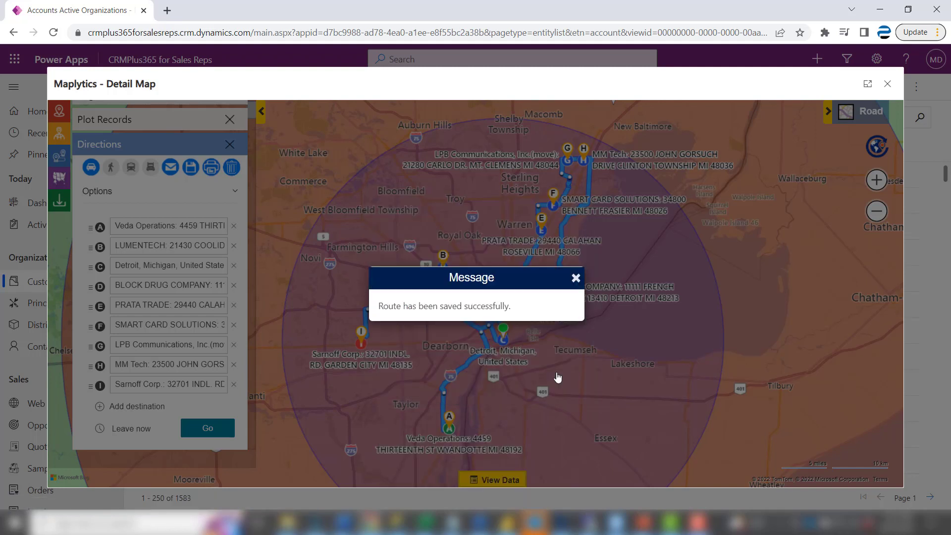
{"action": "left_click", "coordinate": [575, 278]}
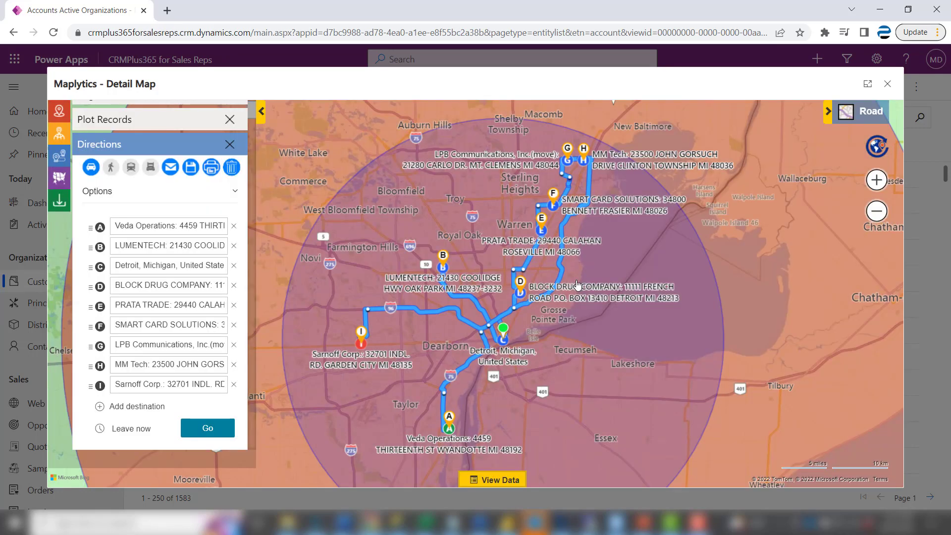